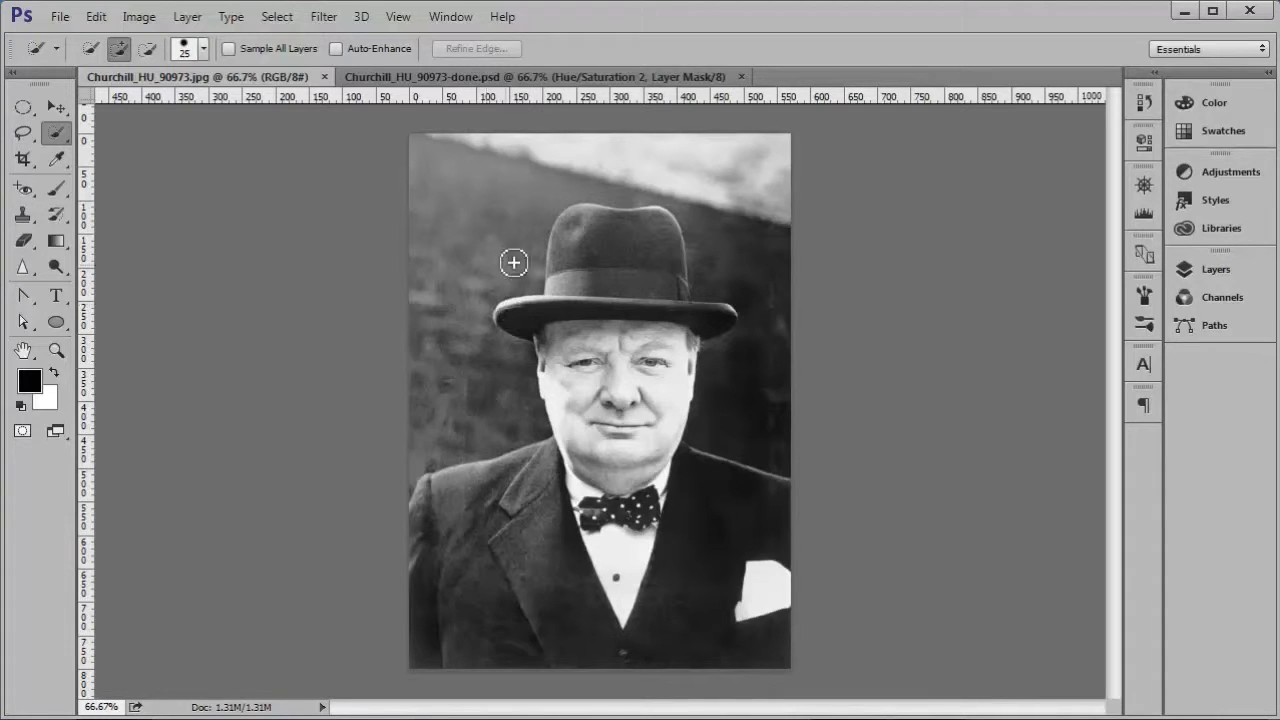
Step: Compare the black-and-white photo with the finished colour version in Churchill_HU_90973-done.psd
{"action": "left_click", "coordinate": [463, 76]}
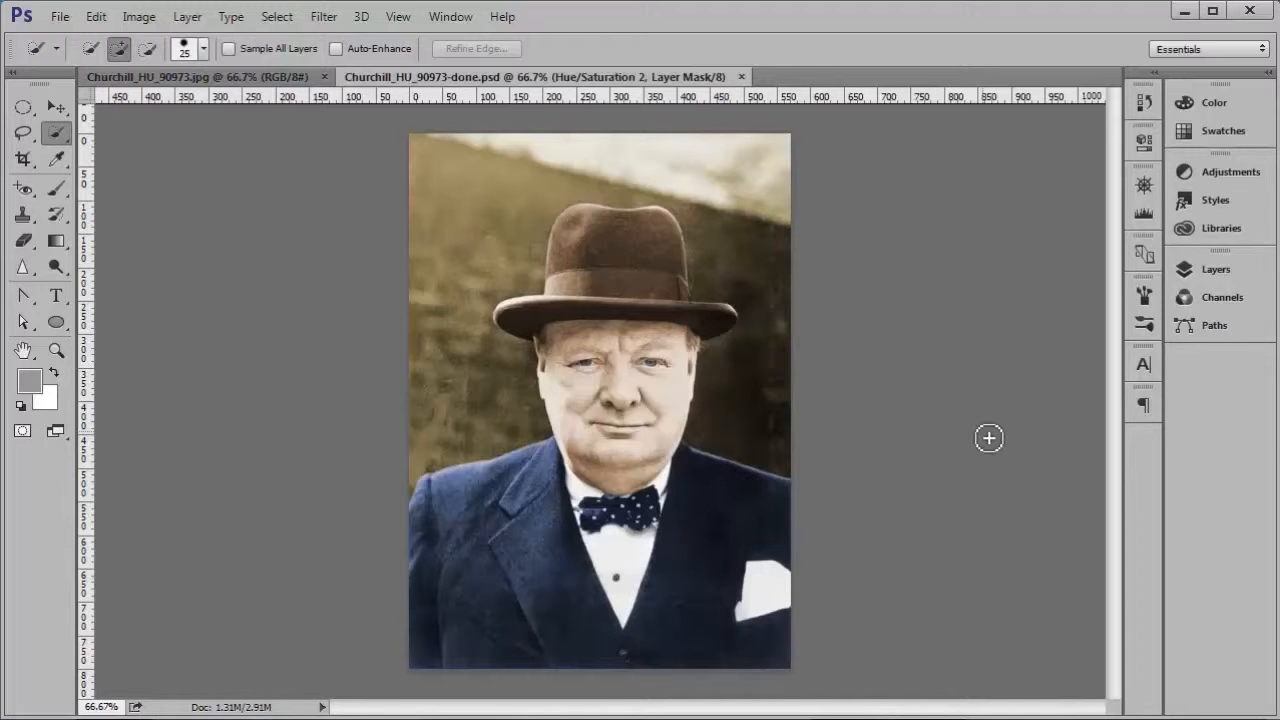
{"action": "left_click", "coordinate": [250, 78]}
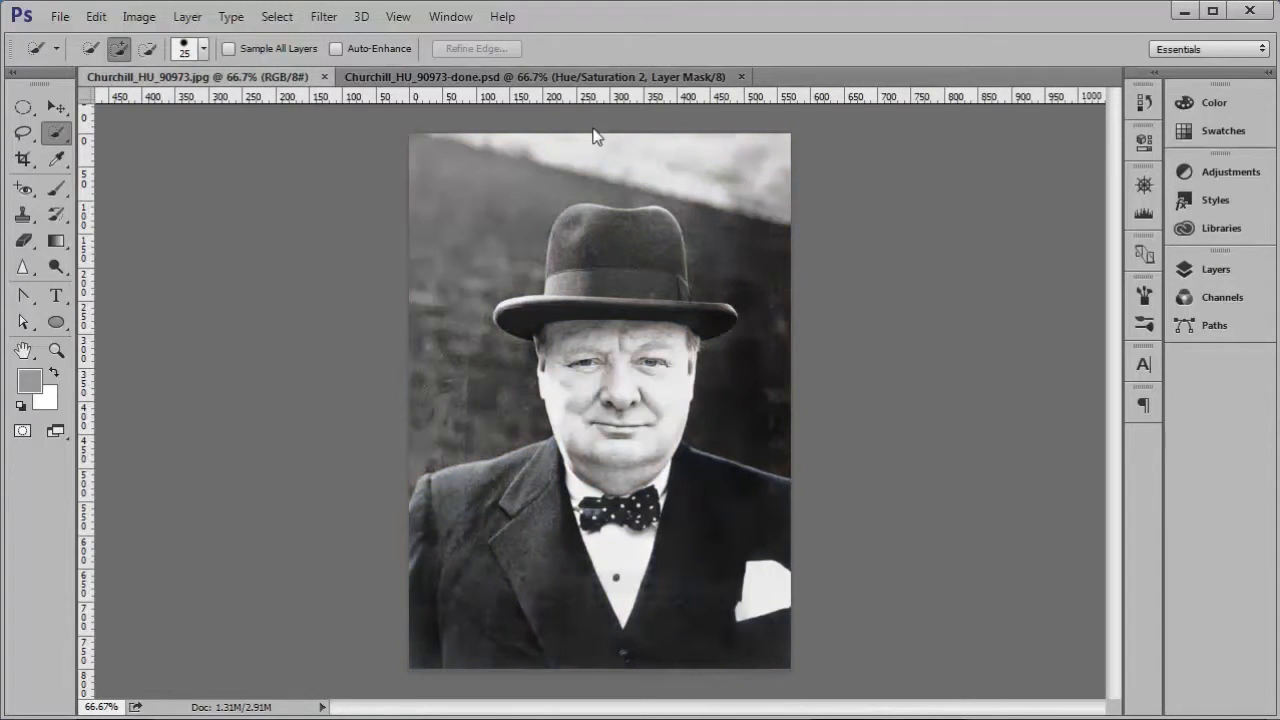
{"action": "key", "text": "d"}
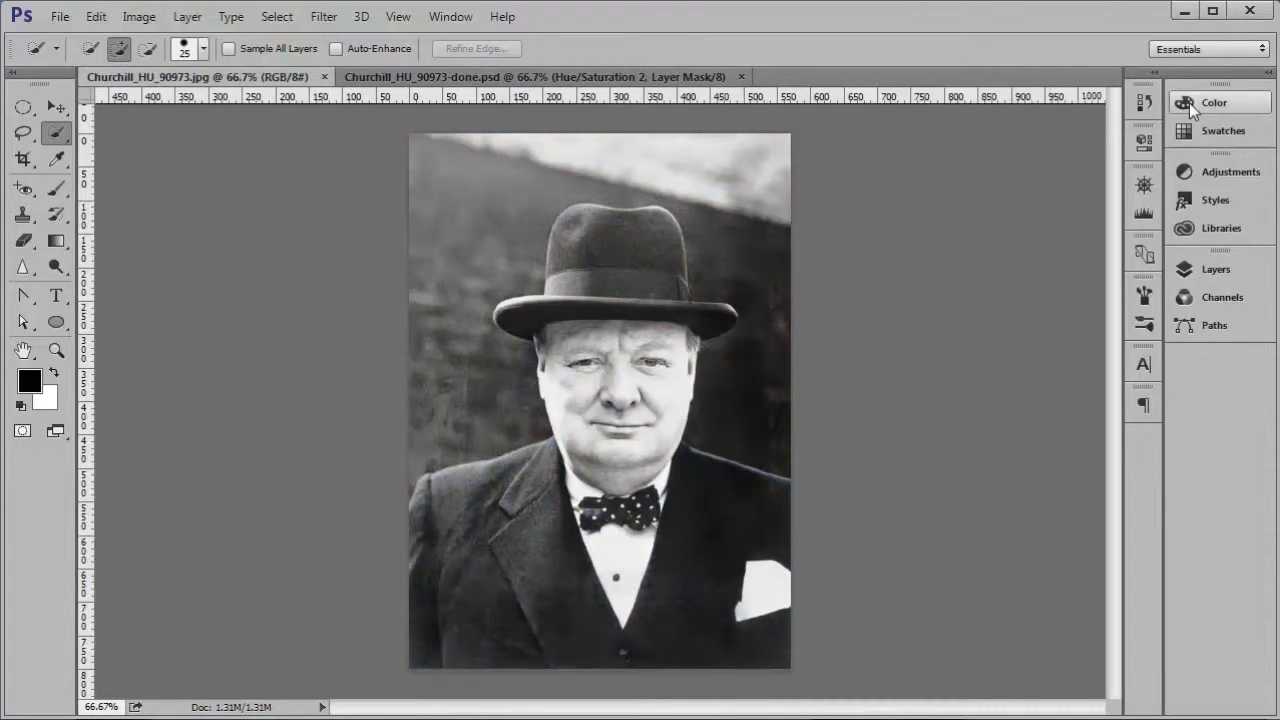
Step: Select the whole hat with the Quick Selection tool and add a Hue/Saturation adjustment layer masked to it
{"action": "left_click", "coordinate": [1268, 72]}
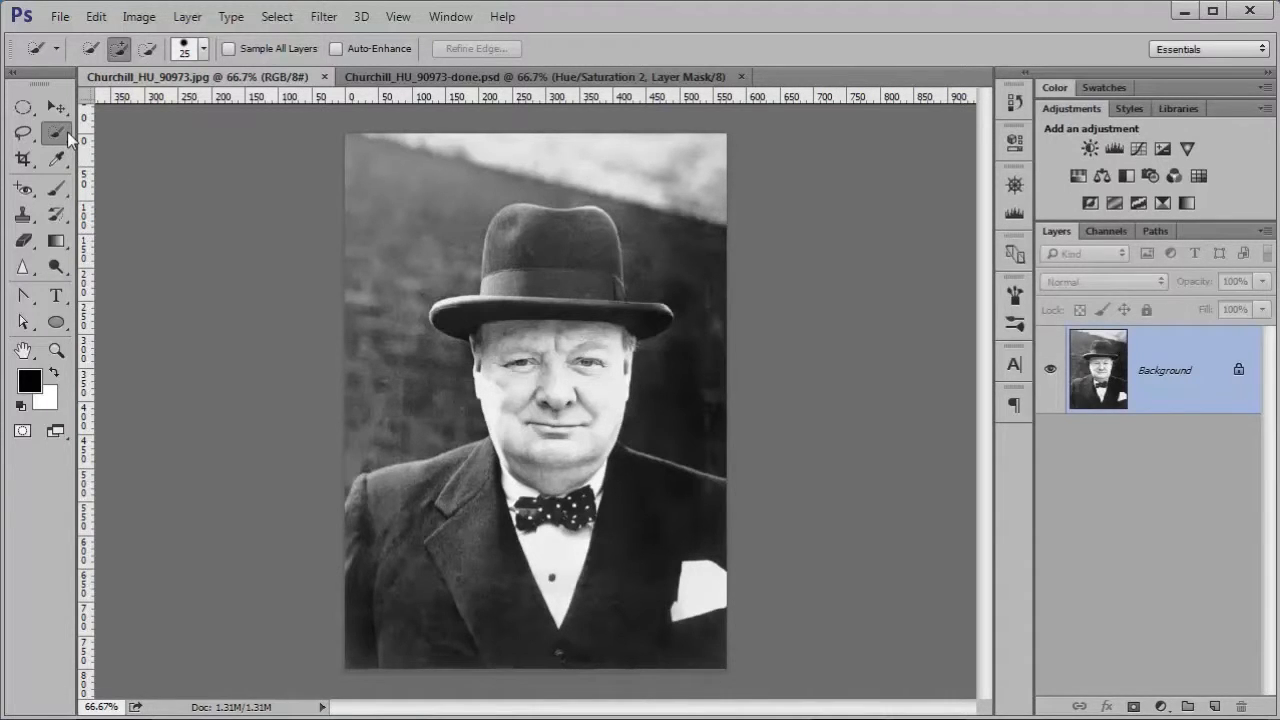
{"action": "mouse_move", "coordinate": [523, 229]}
{"action": "left_mouse_down"}
{"action": "mouse_move", "coordinate": [513, 261]}
{"action": "mouse_move", "coordinate": [534, 281]}
{"action": "mouse_move", "coordinate": [559, 276]}
{"action": "mouse_move", "coordinate": [665, 328]}
{"action": "mouse_move", "coordinate": [593, 307]}
{"action": "mouse_move", "coordinate": [463, 323]}
{"action": "left_mouse_up"}
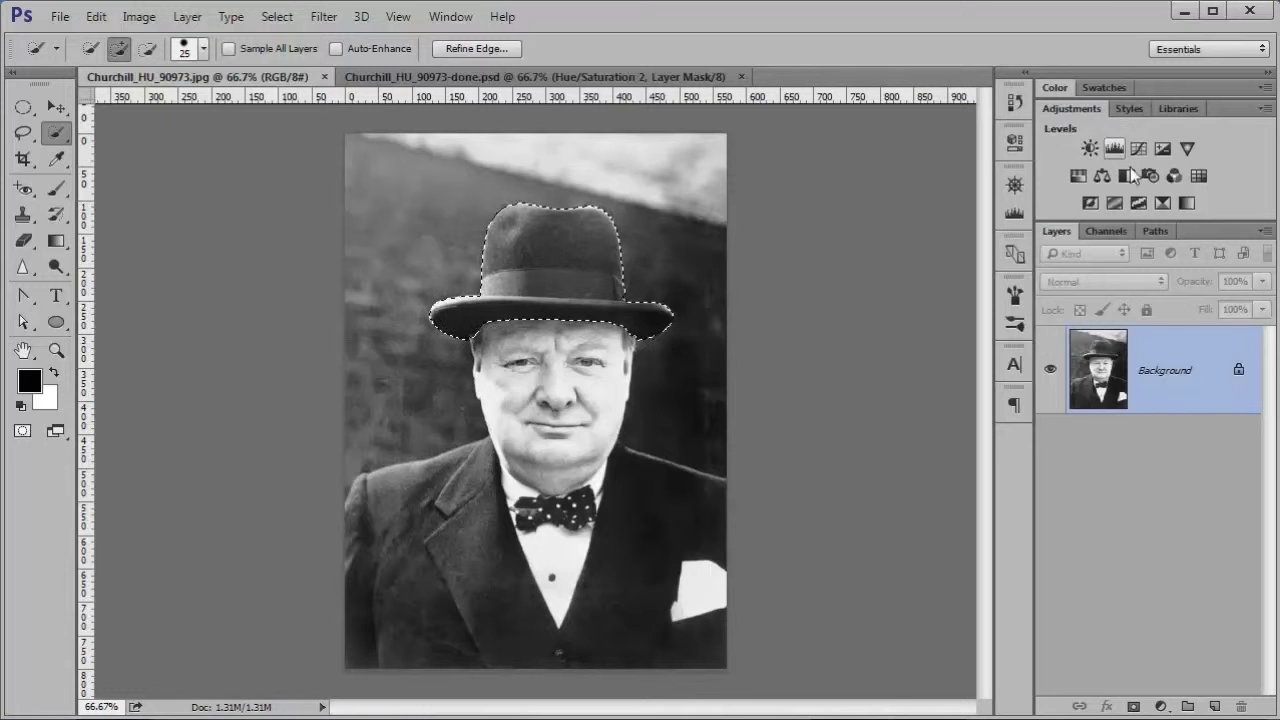
{"action": "left_click", "coordinate": [450, 16]}
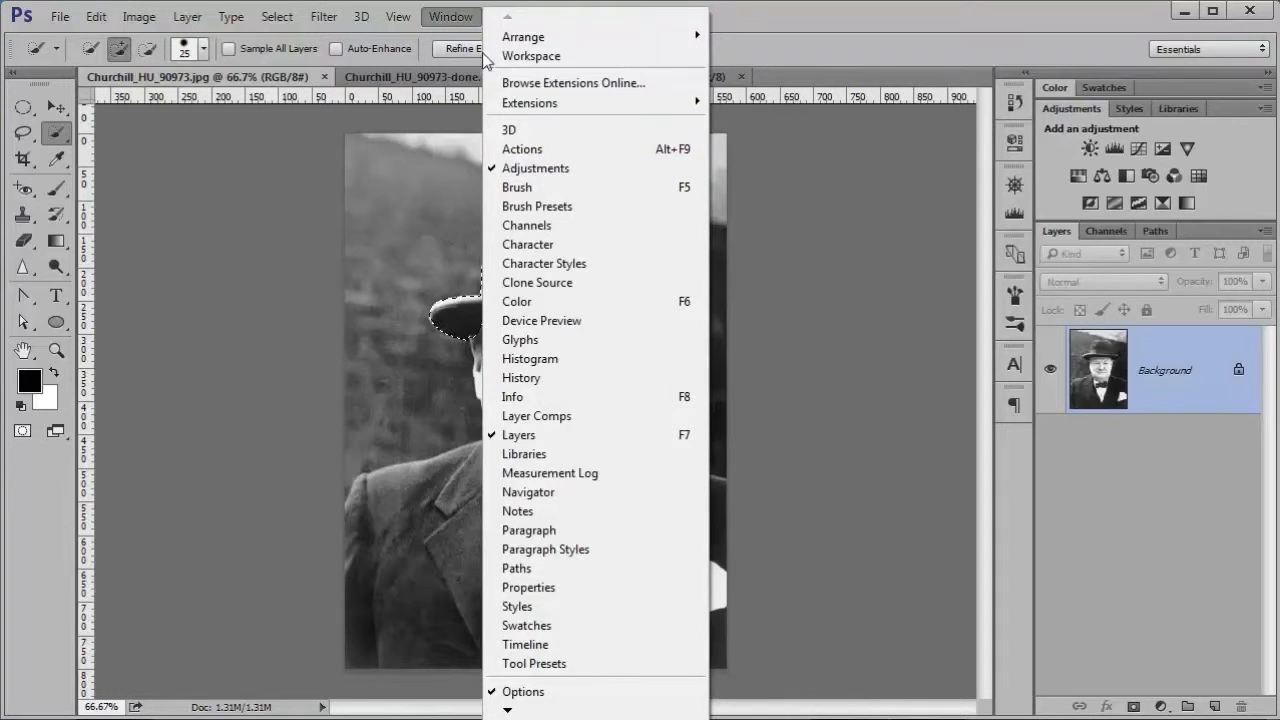
{"action": "left_click", "coordinate": [462, 20]}
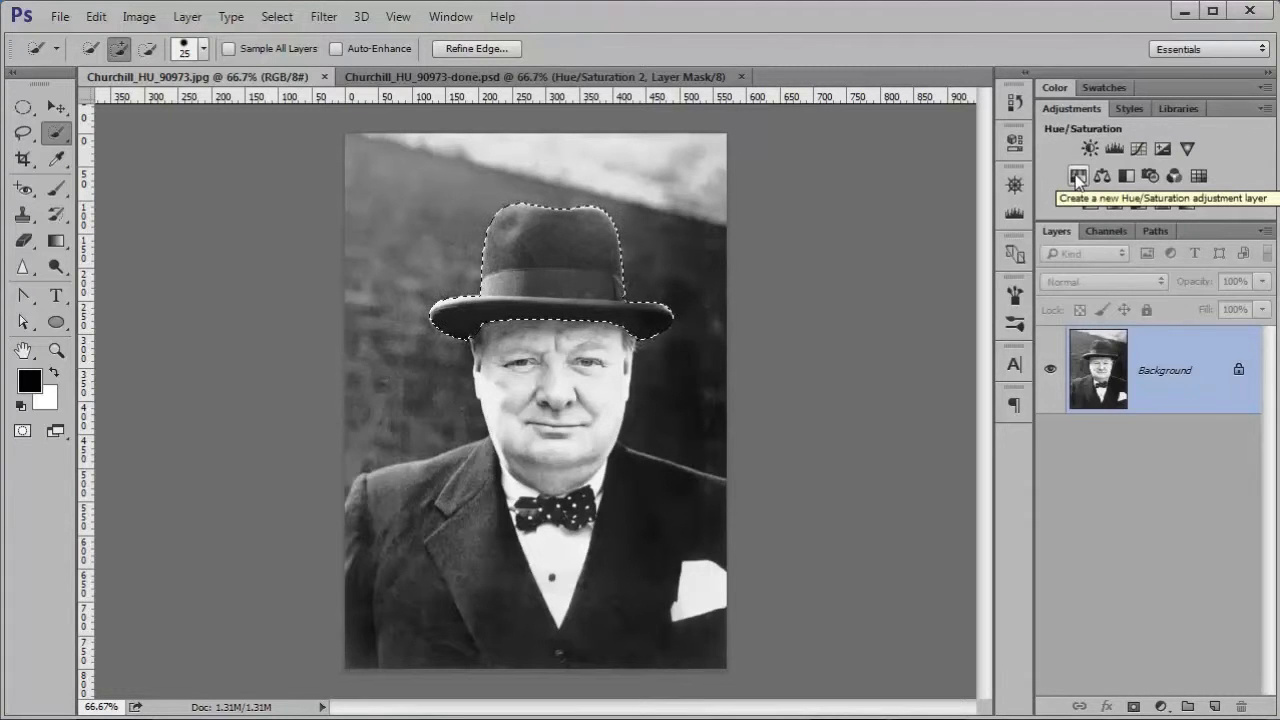
{"action": "left_click", "coordinate": [1014, 140]}
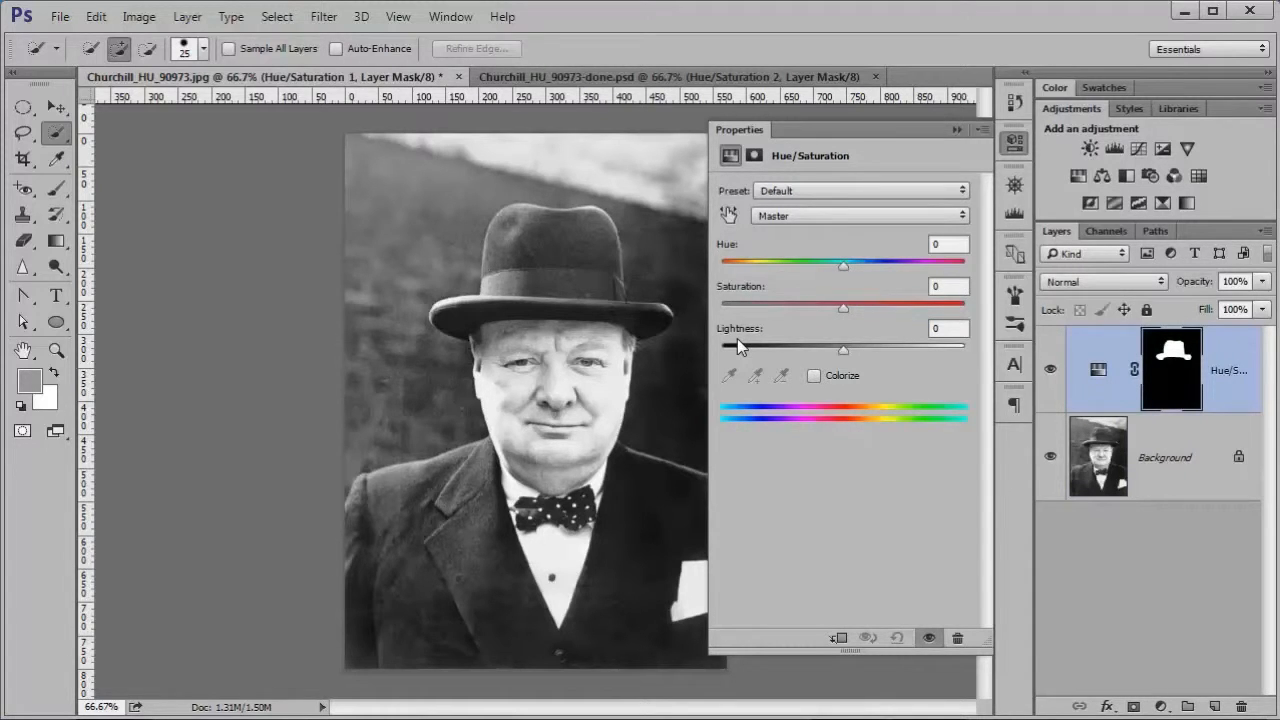
Step: Colorize the hat olive brown with hue 52 and saturation 25 in its Hue/Saturation adjustment
{"action": "mouse_move", "coordinate": [848, 266]}
{"action": "left_mouse_down"}
{"action": "mouse_move", "coordinate": [760, 259]}
{"action": "mouse_move", "coordinate": [897, 264]}
{"action": "mouse_move", "coordinate": [844, 265]}
{"action": "left_mouse_up"}
{"action": "left_click", "coordinate": [813, 376]}
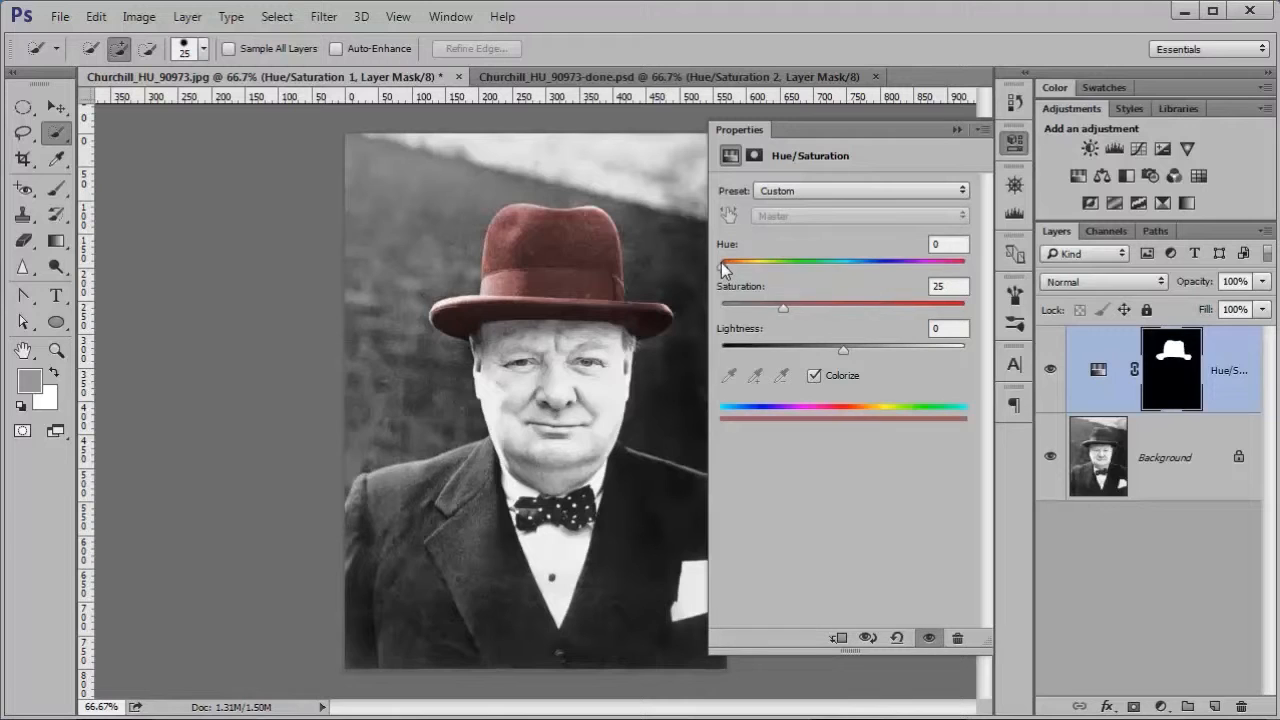
{"action": "left_click_drag", "start_coordinate": [721, 262], "coordinate": [758, 273]}
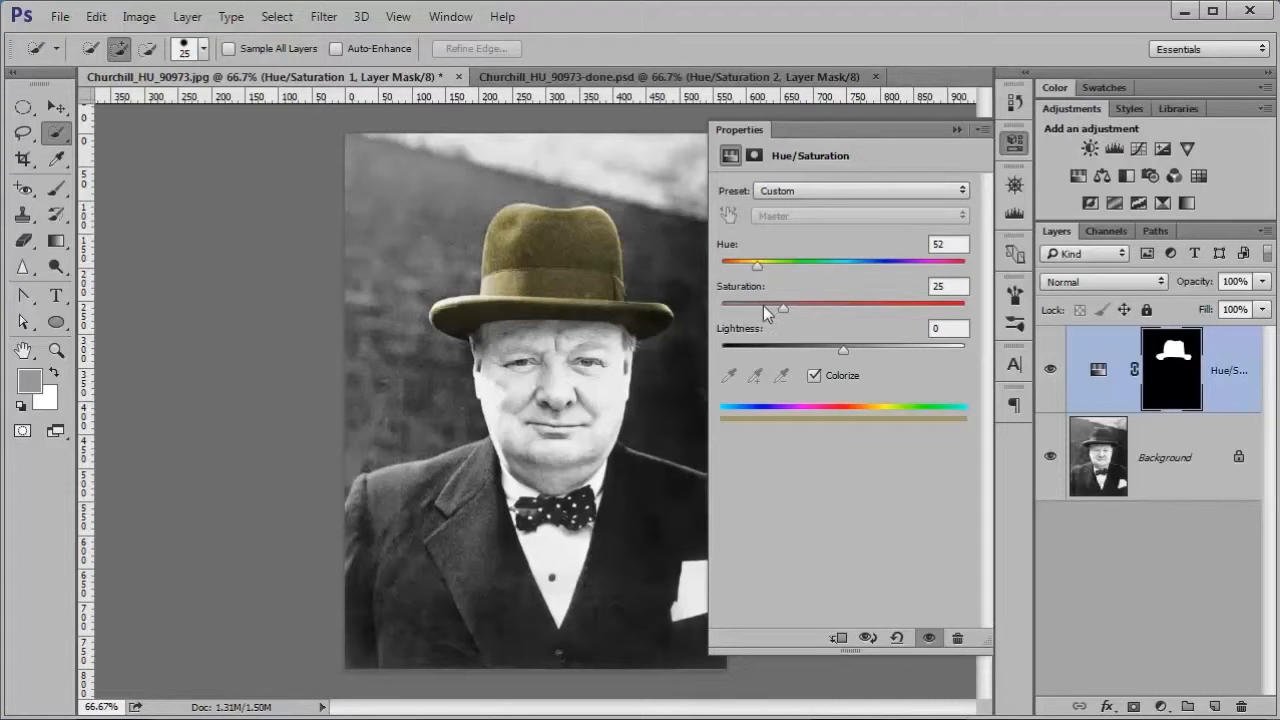
{"action": "left_click_drag", "start_coordinate": [771, 307], "coordinate": [812, 307]}
{"action": "left_click_drag", "start_coordinate": [776, 310], "coordinate": [782, 309]}
{"action": "left_click", "coordinate": [956, 130]}
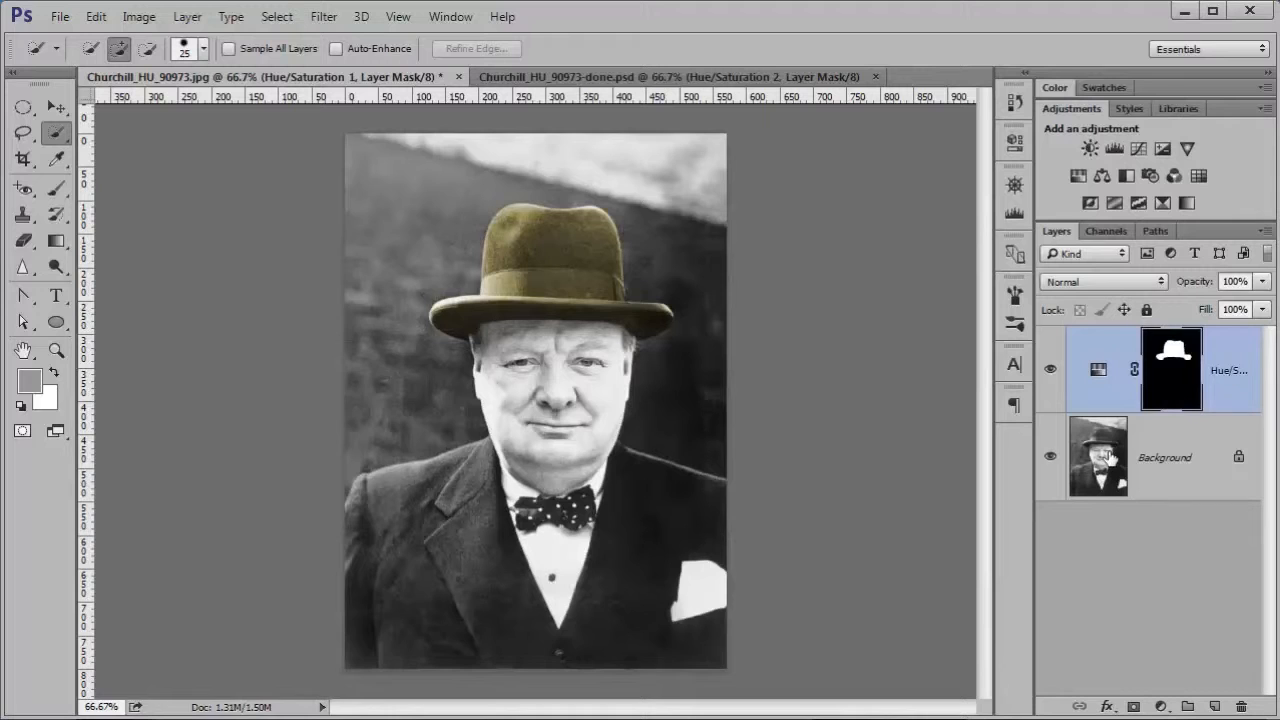
Step: Select the suit on the Background layer, excluding shirt and pocket square, and add a Hue/Saturation adjustment layer for it
{"action": "left_click", "coordinate": [1177, 468]}
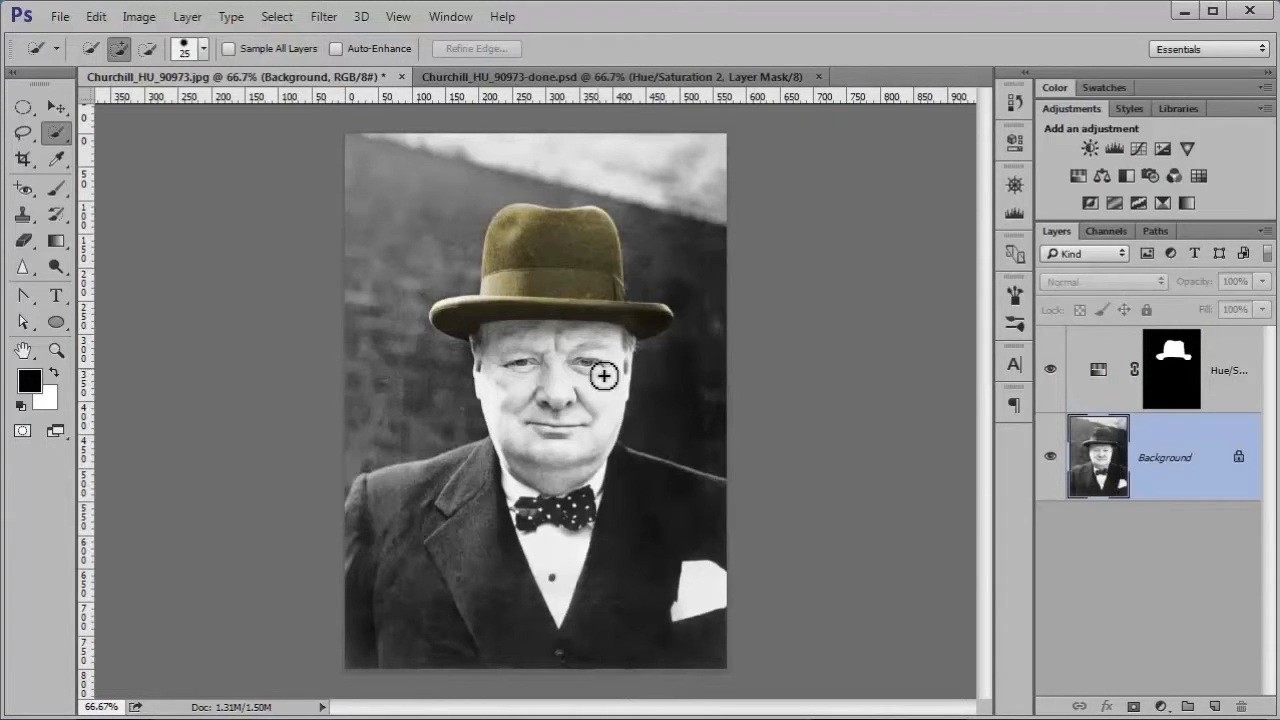
{"action": "left_click", "coordinate": [387, 517]}
{"action": "mouse_move", "coordinate": [402, 602]}
{"action": "left_mouse_down"}
{"action": "mouse_move", "coordinate": [406, 623]}
{"action": "mouse_move", "coordinate": [429, 606]}
{"action": "mouse_move", "coordinate": [466, 500]}
{"action": "left_mouse_up"}
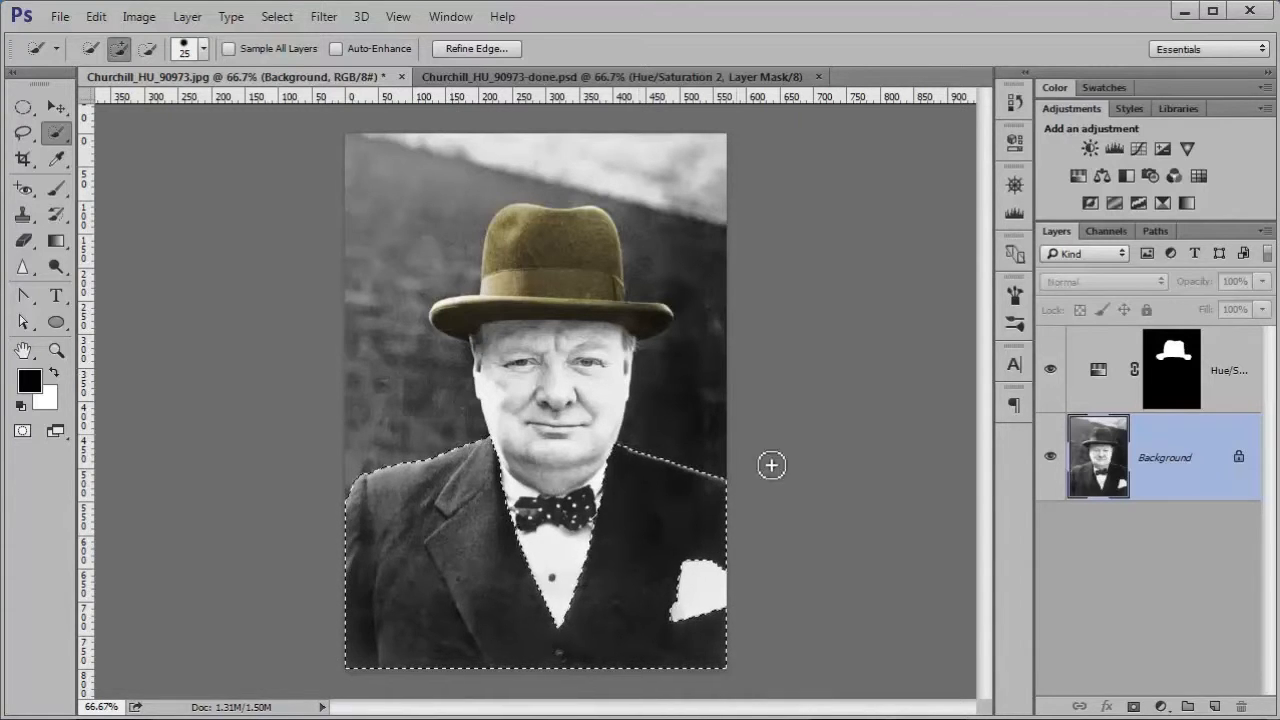
{"action": "left_click", "coordinate": [1078, 177]}
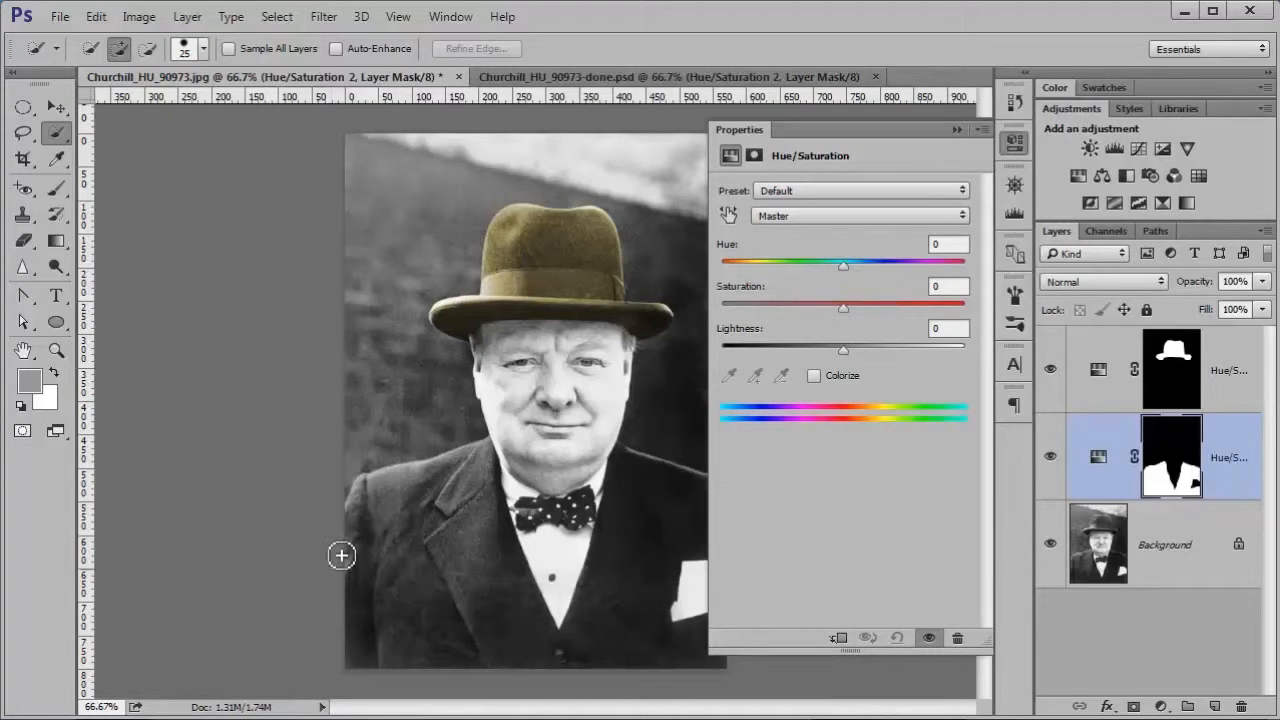
Step: Colorize the suit dark blue by shifting the hue to blue and slightly lowering the saturation
{"action": "left_click", "coordinate": [814, 376]}
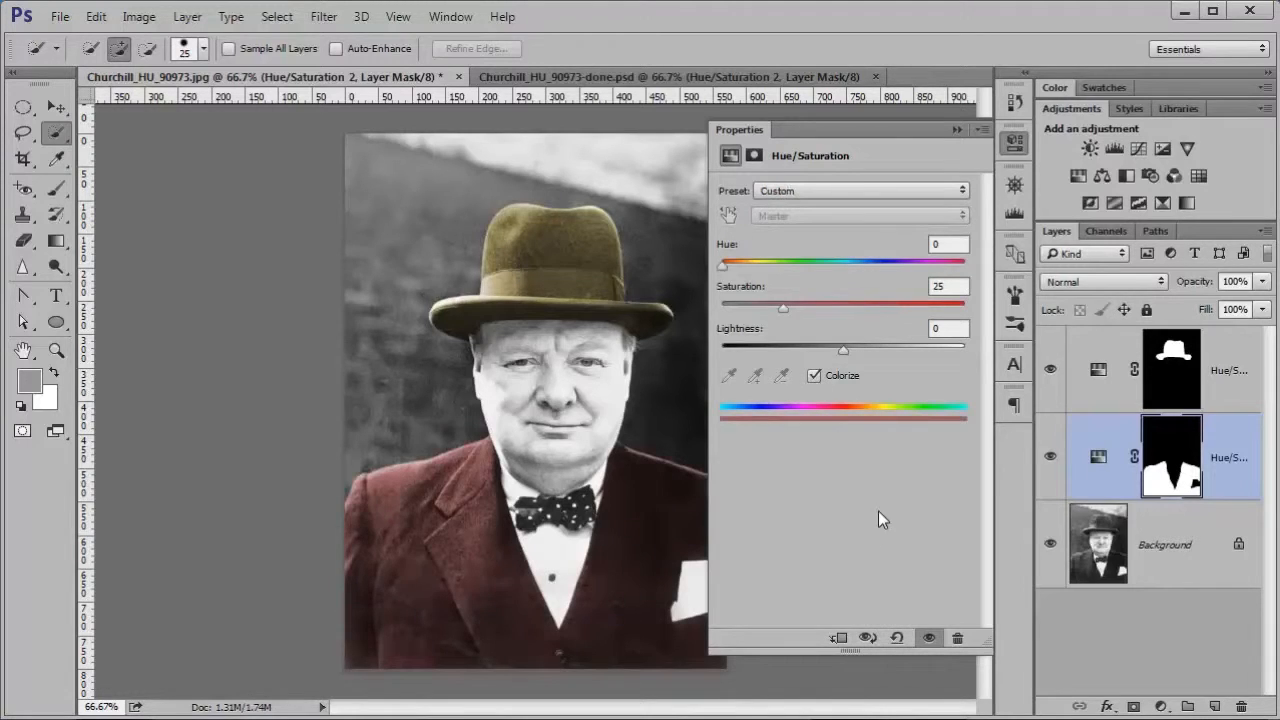
{"action": "left_click_drag", "start_coordinate": [722, 263], "coordinate": [862, 265]}
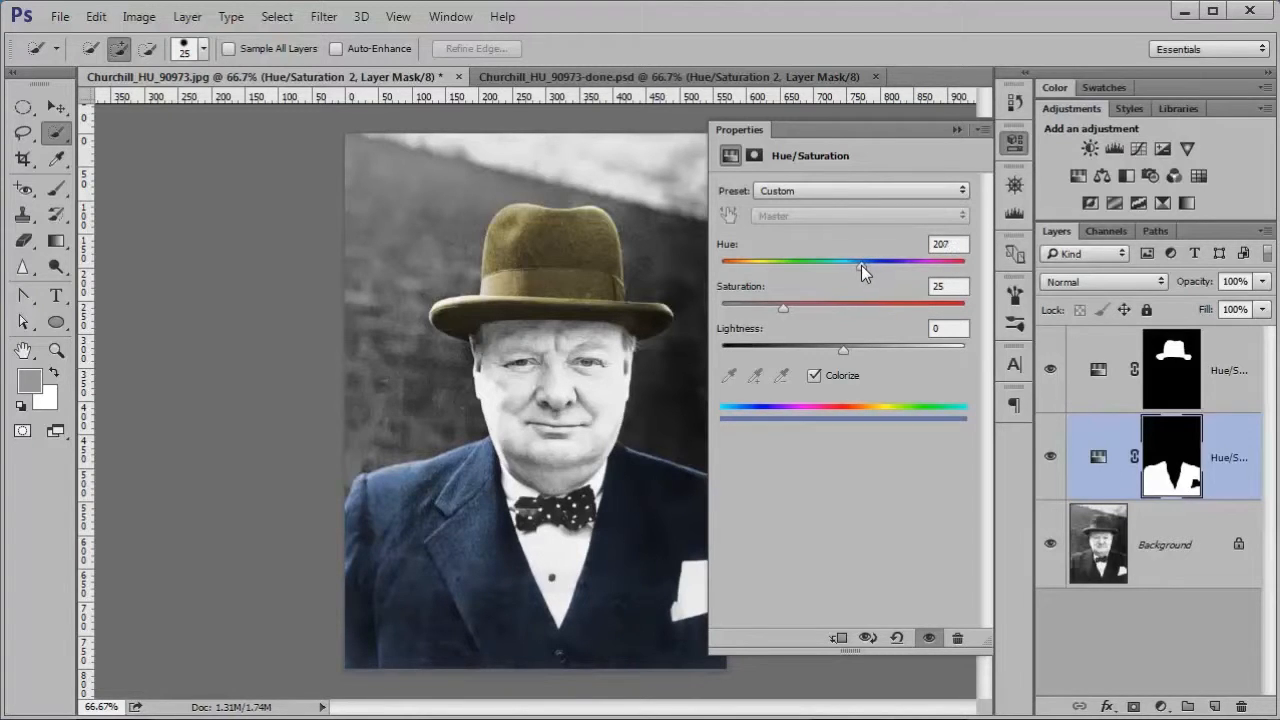
{"action": "left_click_drag", "start_coordinate": [786, 310], "coordinate": [770, 310]}
{"action": "left_click", "coordinate": [955, 133]}
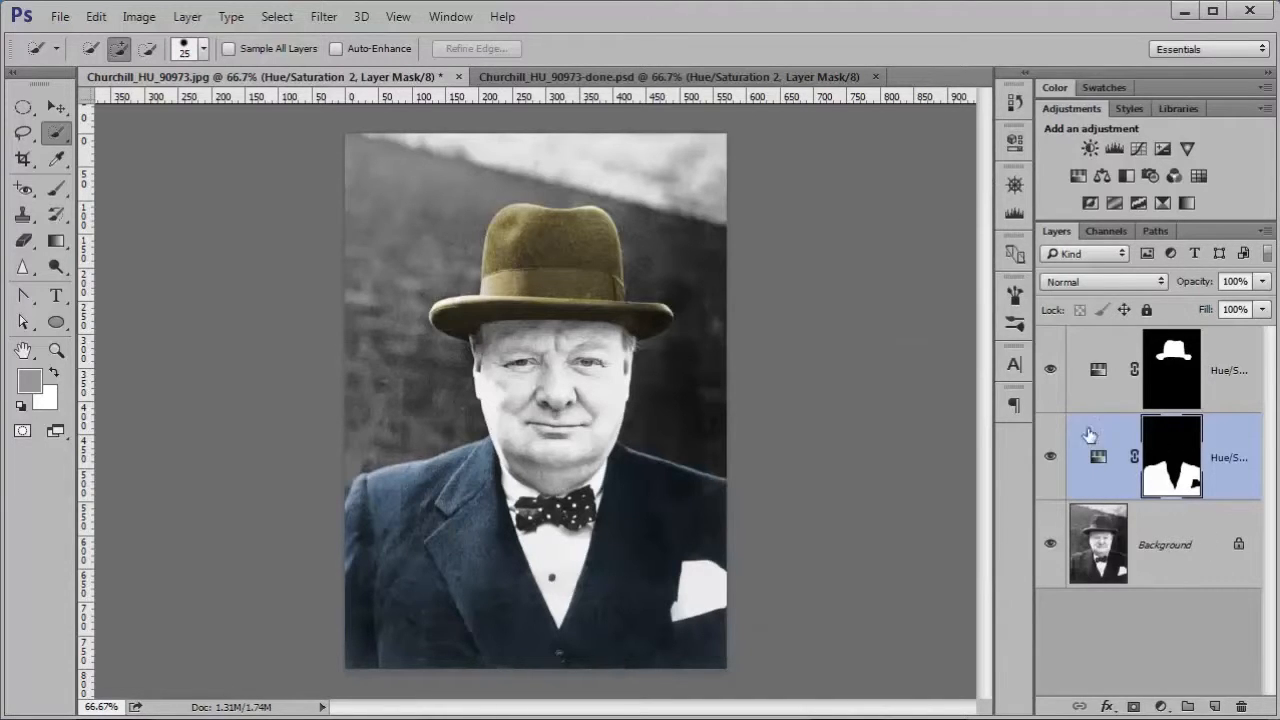
Step: Select the entire wall and sky around the man on the Background layer with the Quick Selection tool
{"action": "left_click", "coordinate": [1157, 548]}
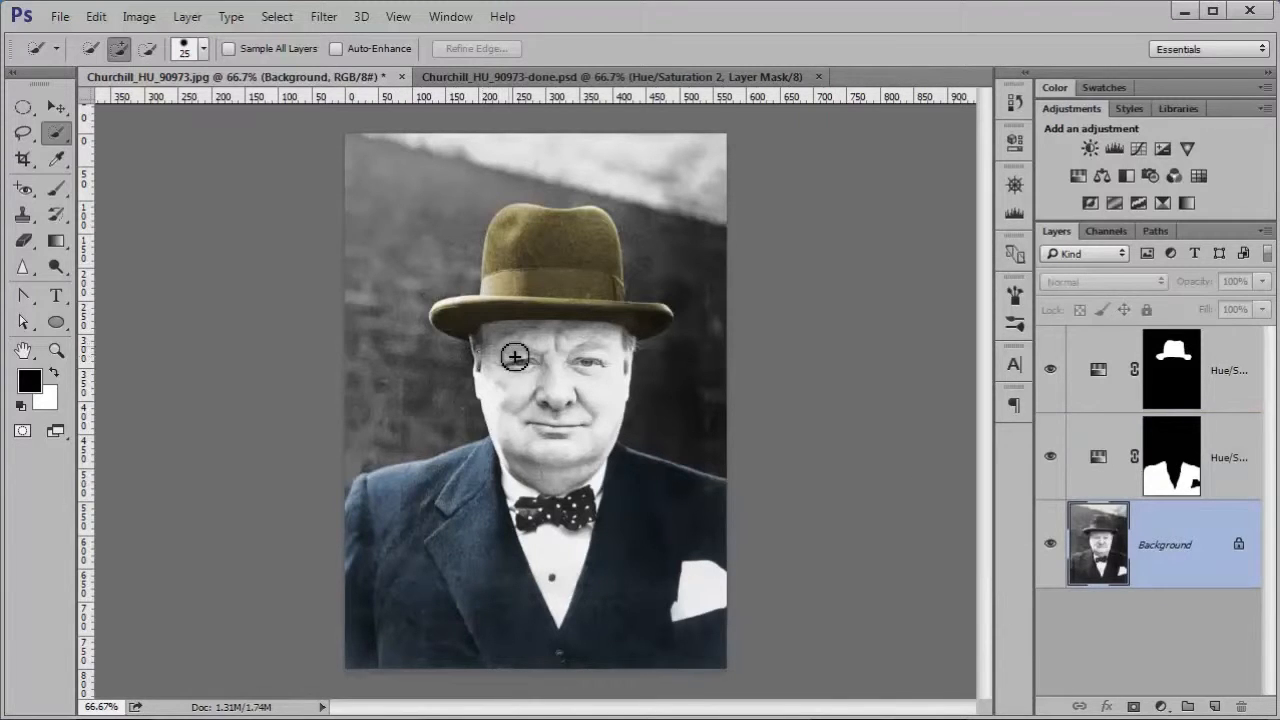
{"action": "left_click_drag", "start_coordinate": [414, 340], "coordinate": [425, 270]}
{"action": "mouse_move", "coordinate": [438, 216]}
{"action": "left_mouse_down"}
{"action": "mouse_move", "coordinate": [462, 177]}
{"action": "mouse_move", "coordinate": [444, 177]}
{"action": "mouse_move", "coordinate": [419, 216]}
{"action": "mouse_move", "coordinate": [555, 180]}
{"action": "mouse_move", "coordinate": [639, 180]}
{"action": "left_mouse_up"}
{"action": "mouse_move", "coordinate": [690, 288]}
{"action": "left_mouse_down"}
{"action": "mouse_move", "coordinate": [694, 271]}
{"action": "mouse_move", "coordinate": [697, 283]}
{"action": "left_mouse_up"}
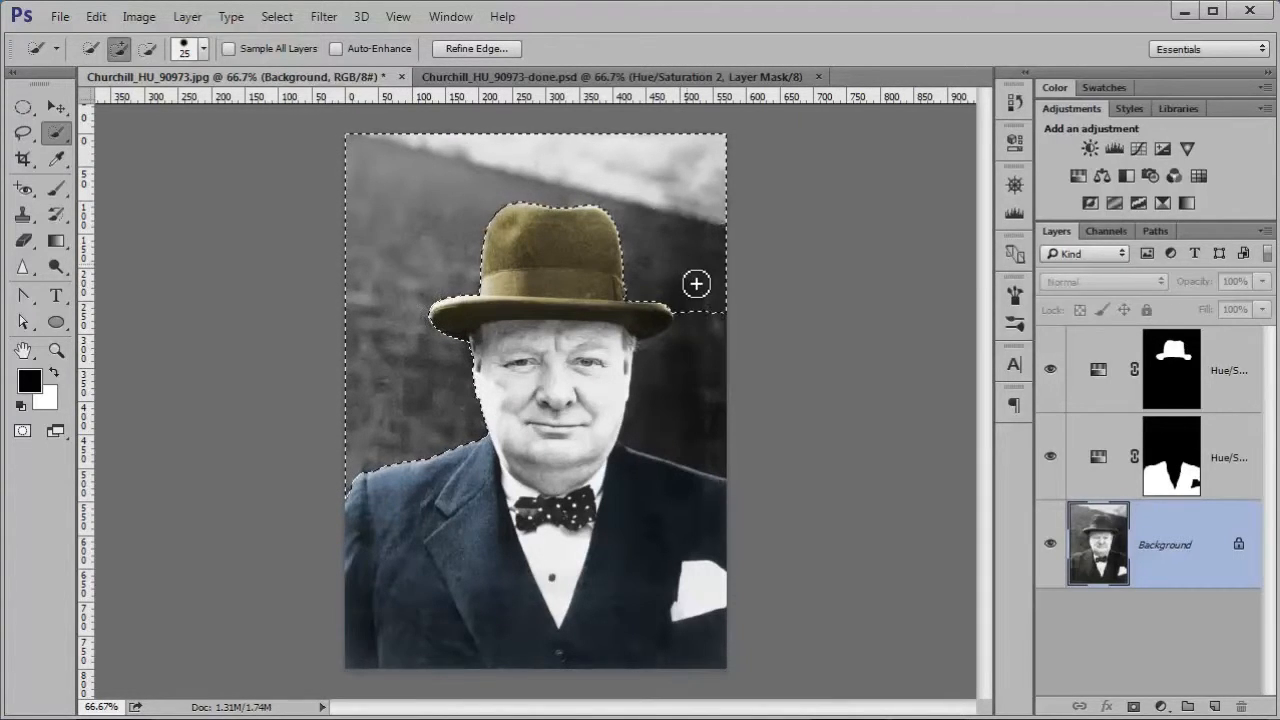
{"action": "left_click_drag", "start_coordinate": [701, 431], "coordinate": [711, 401]}
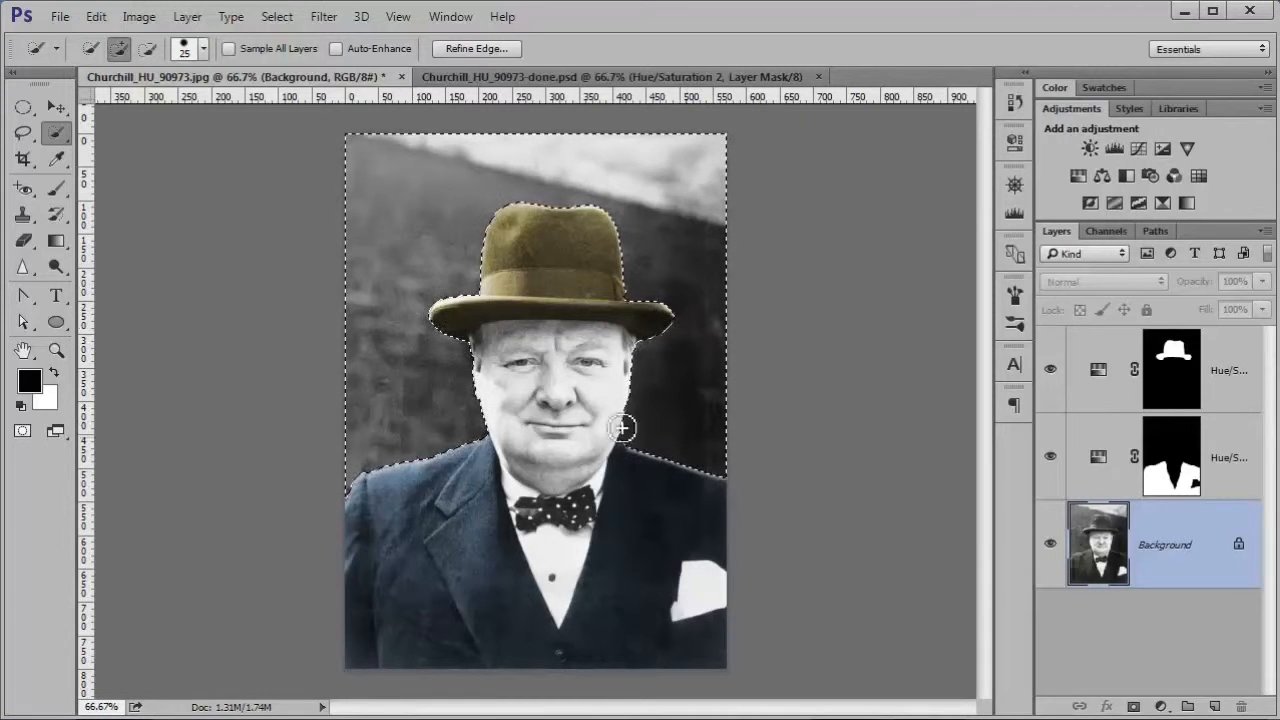
Step: Colorize the selected backdrop brown with a Hue/Saturation adjustment layer at hue 18 and lower saturation, and reselect the Background layer
{"action": "left_click", "coordinate": [1078, 176]}
{"action": "left_click_drag", "start_coordinate": [843, 265], "coordinate": [734, 266]}
{"action": "left_click", "coordinate": [814, 376]}
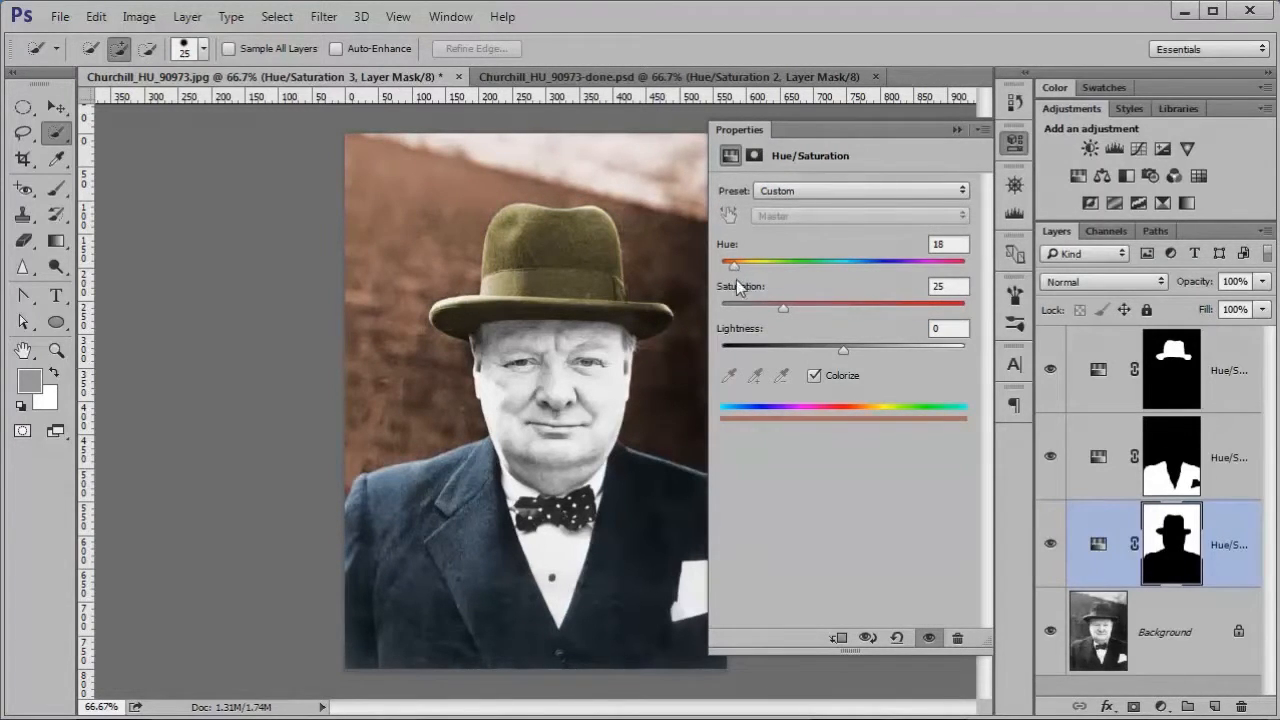
{"action": "left_click_drag", "start_coordinate": [783, 305], "coordinate": [764, 309]}
{"action": "left_click", "coordinate": [955, 130]}
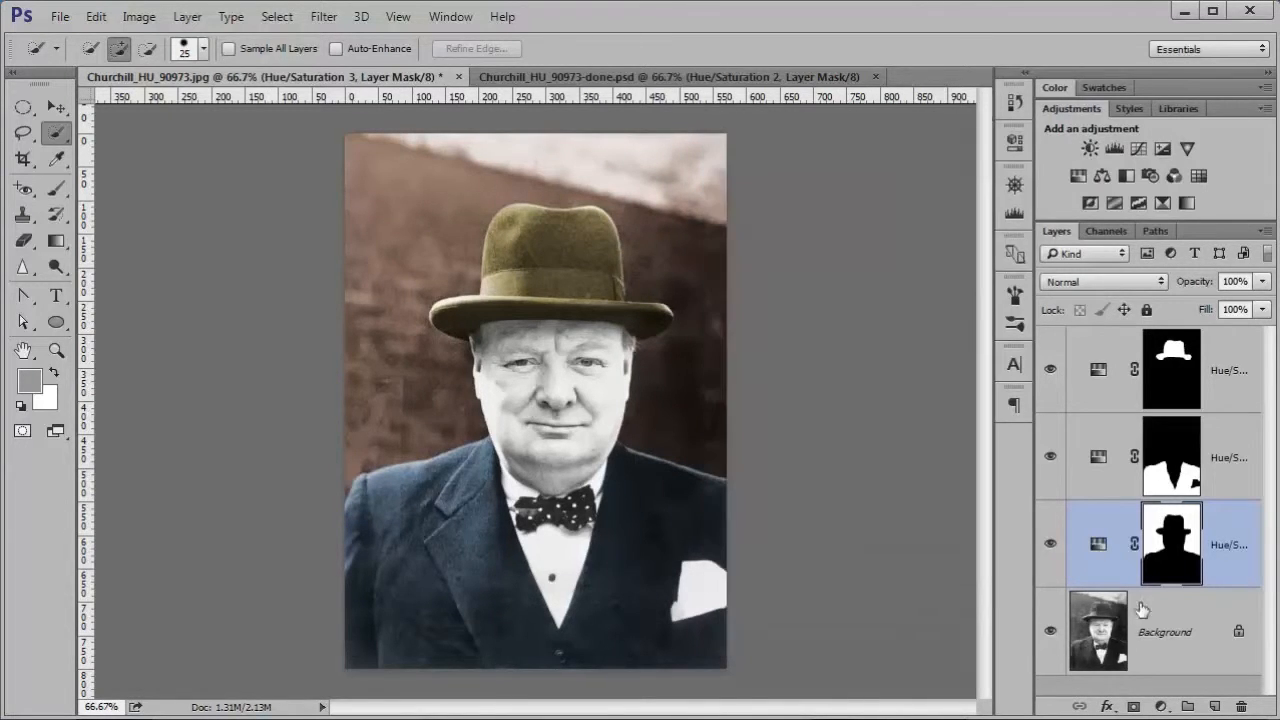
{"action": "left_click", "coordinate": [1176, 642]}
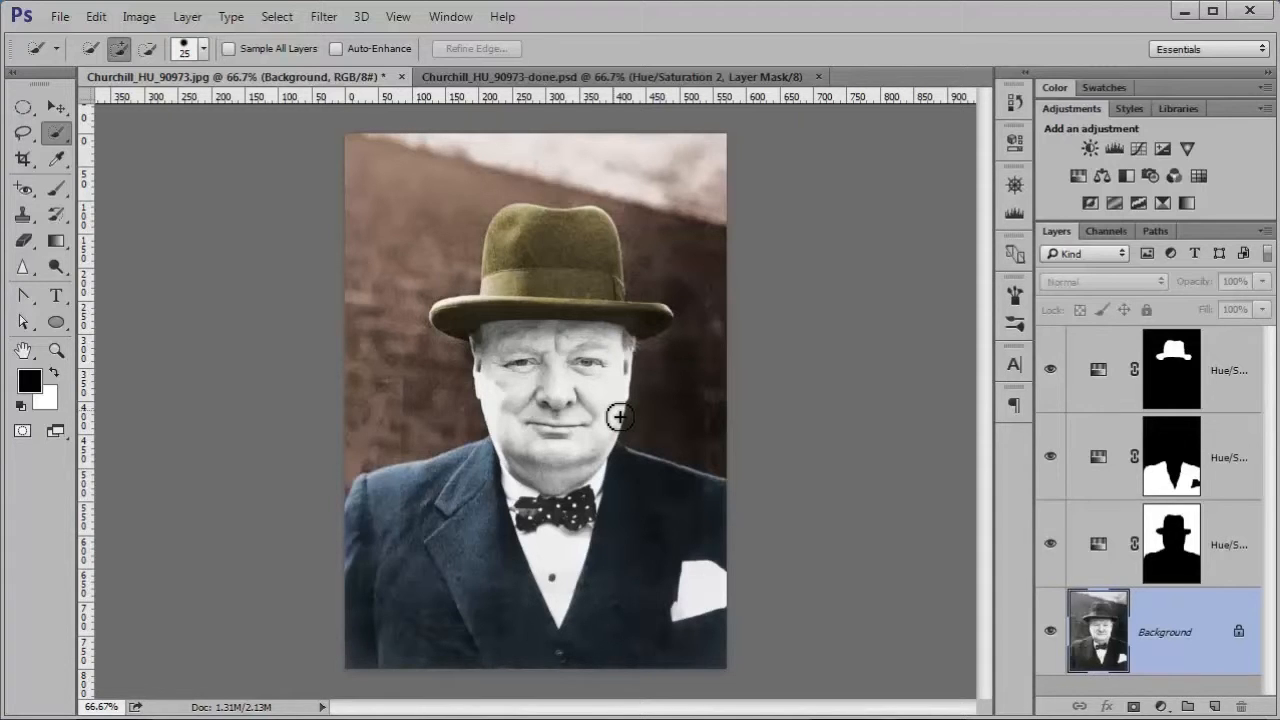
Step: Examine the adjustment layers and masks in the finished file Churchill_HU_90973-done.psd
{"action": "left_click", "coordinate": [561, 79]}
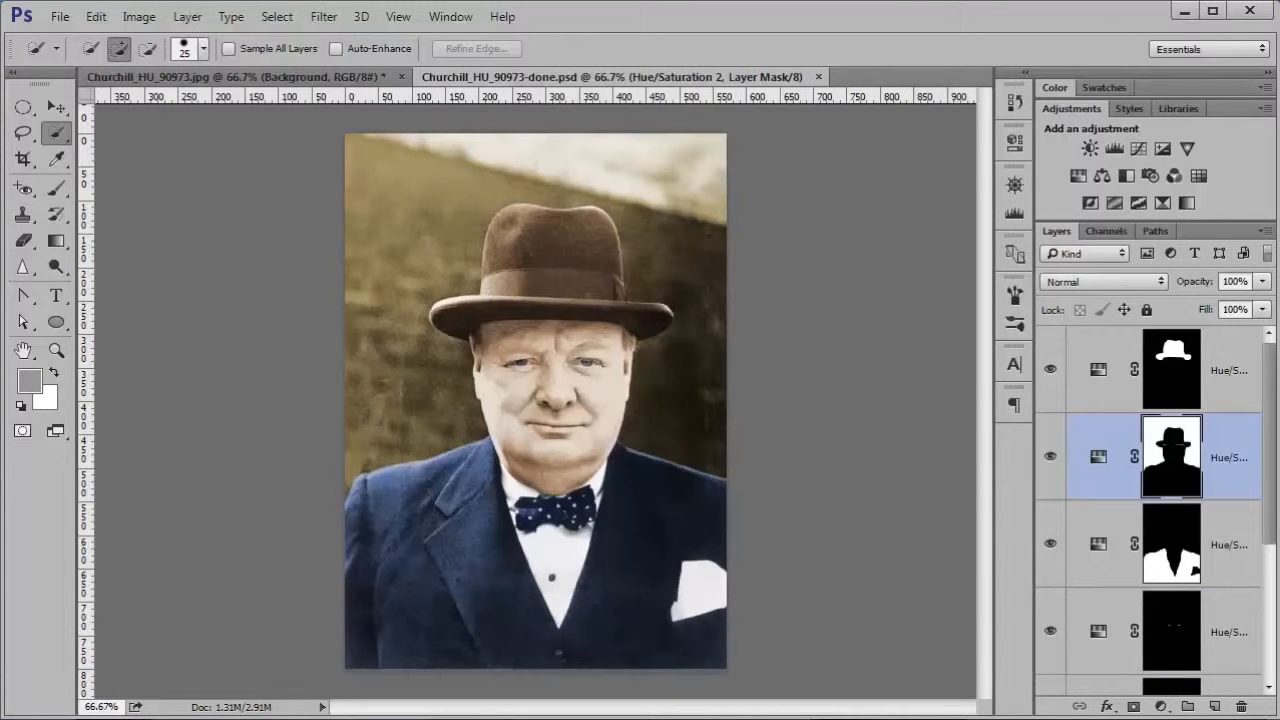
{"action": "scroll", "coordinate": [1272, 400], "scroll_direction": "down", "scroll_amount": 1}
{"action": "mouse_move", "coordinate": [1272, 400]}
{"action": "left_mouse_down"}
{"action": "mouse_move", "coordinate": [1276, 555]}
{"action": "mouse_move", "coordinate": [1276, 388]}
{"action": "left_mouse_up"}
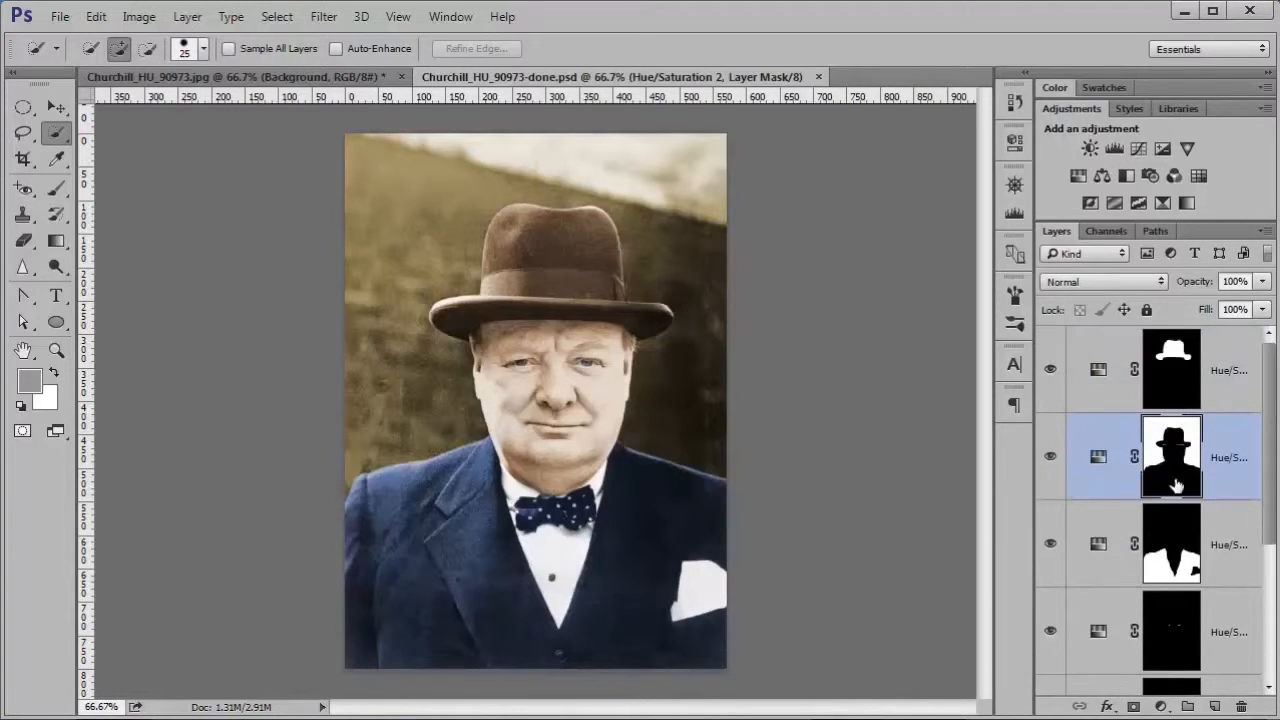